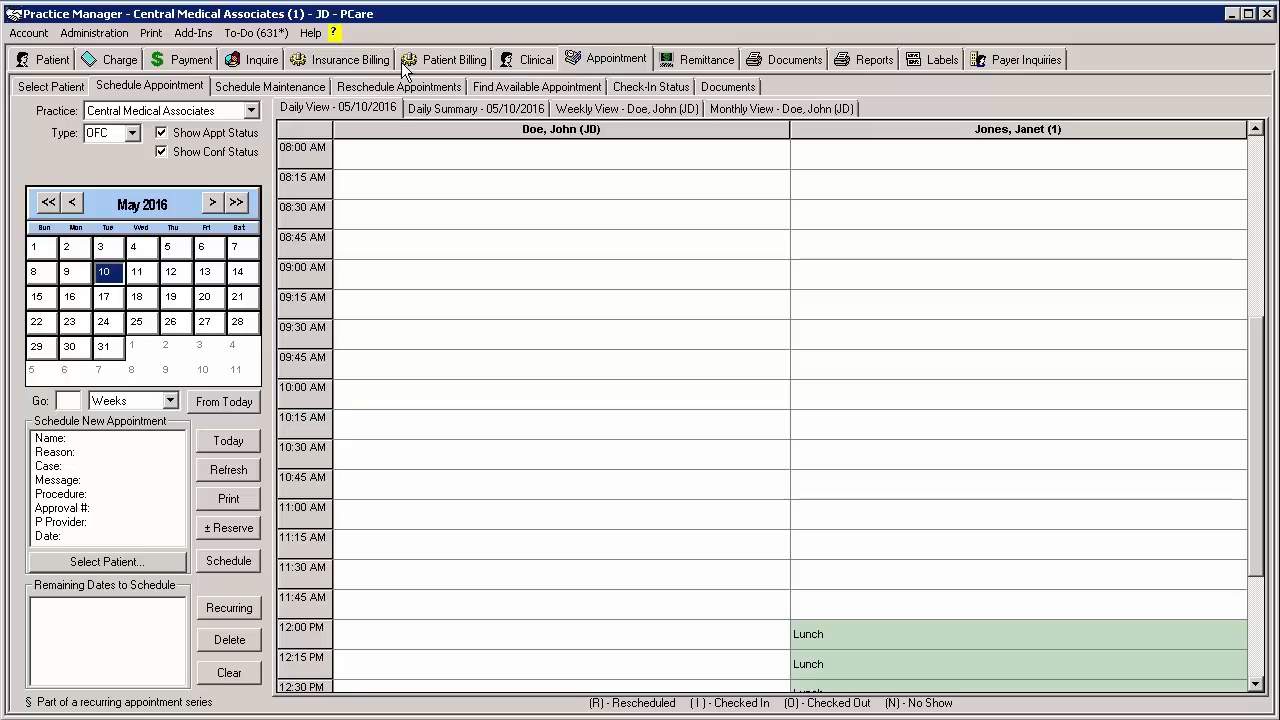
Step: In schedule maintenance, choose the JD provider's schedule and open May 12, 2016 for changes
left_click(280, 88)
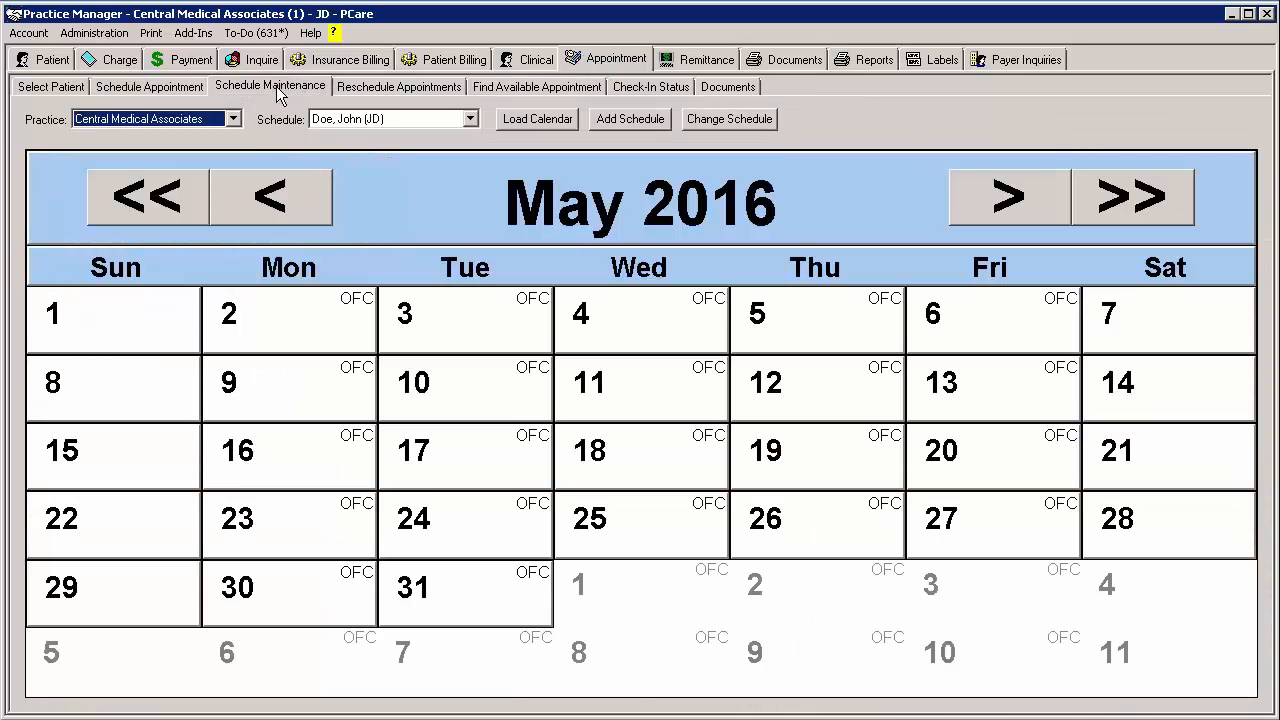
left_click(469, 119)
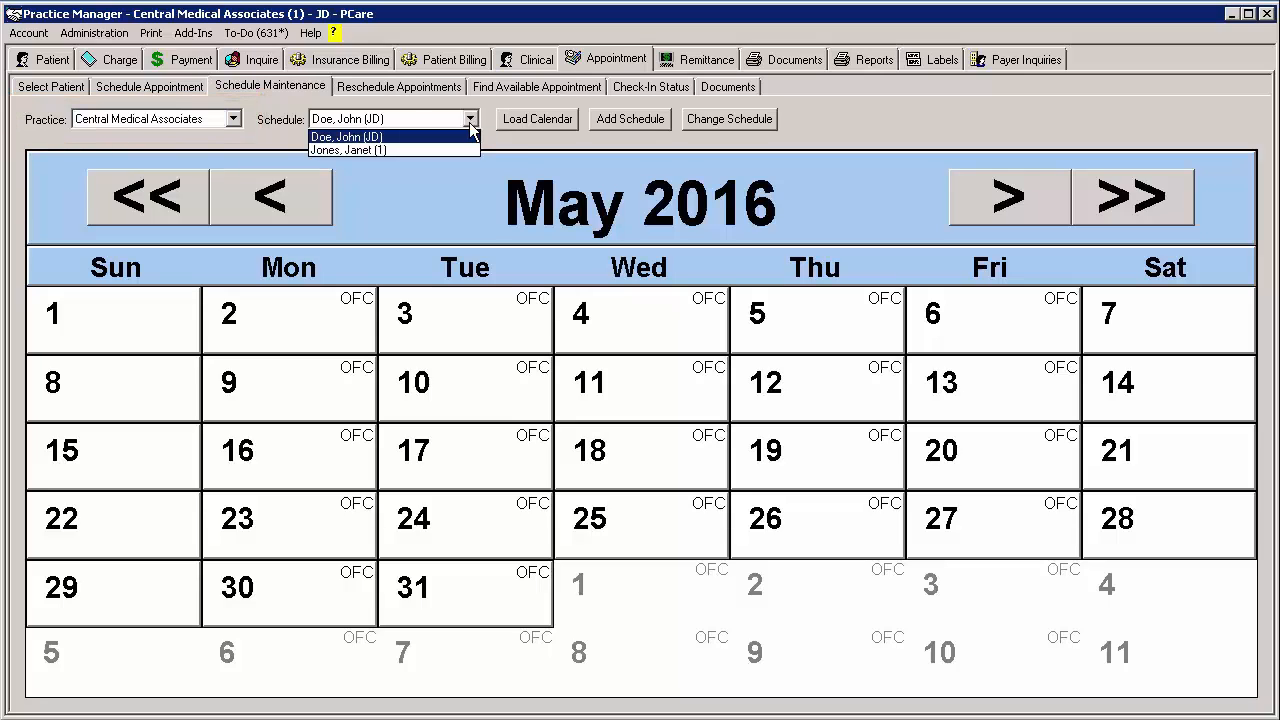
left_click(461, 137)
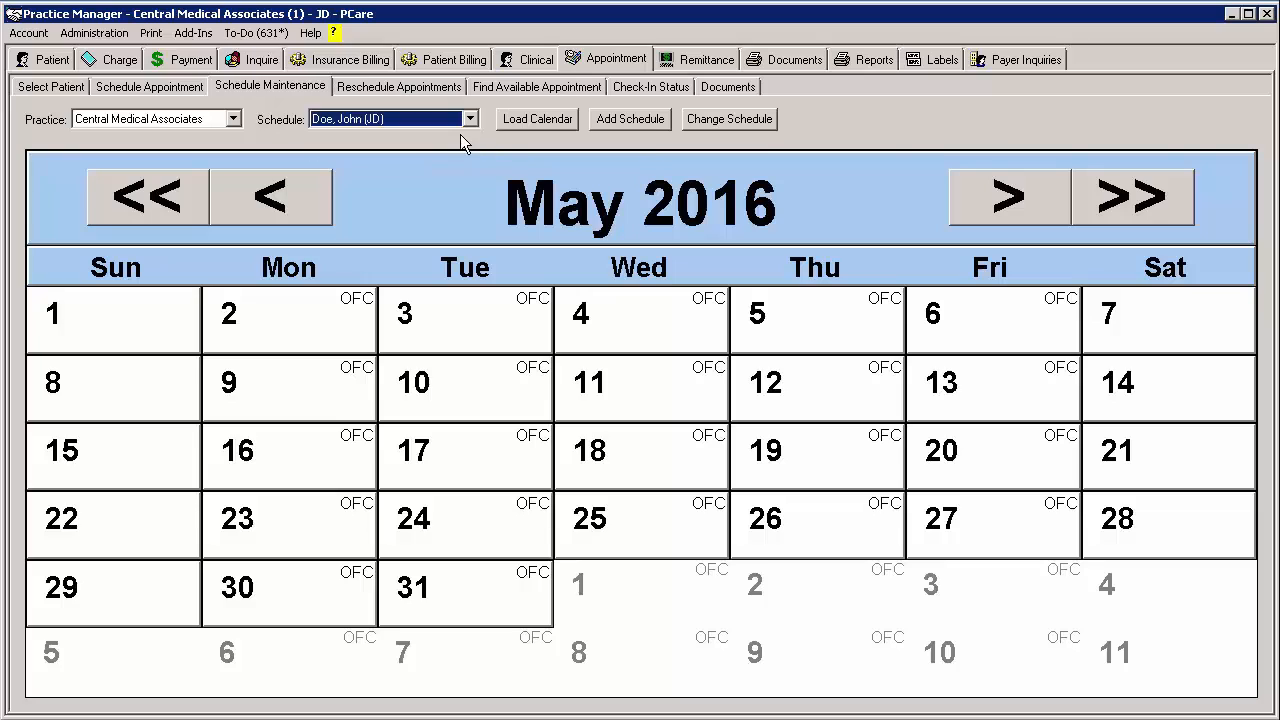
left_click(728, 120)
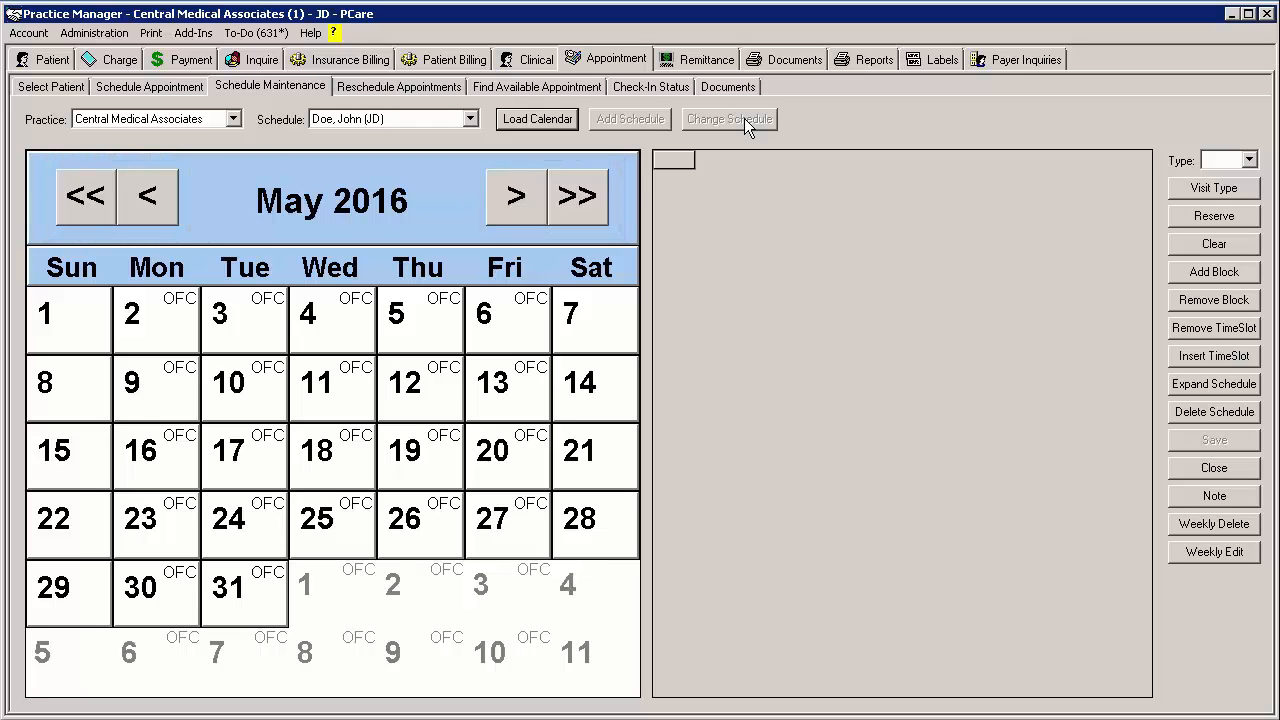
left_click(428, 377)
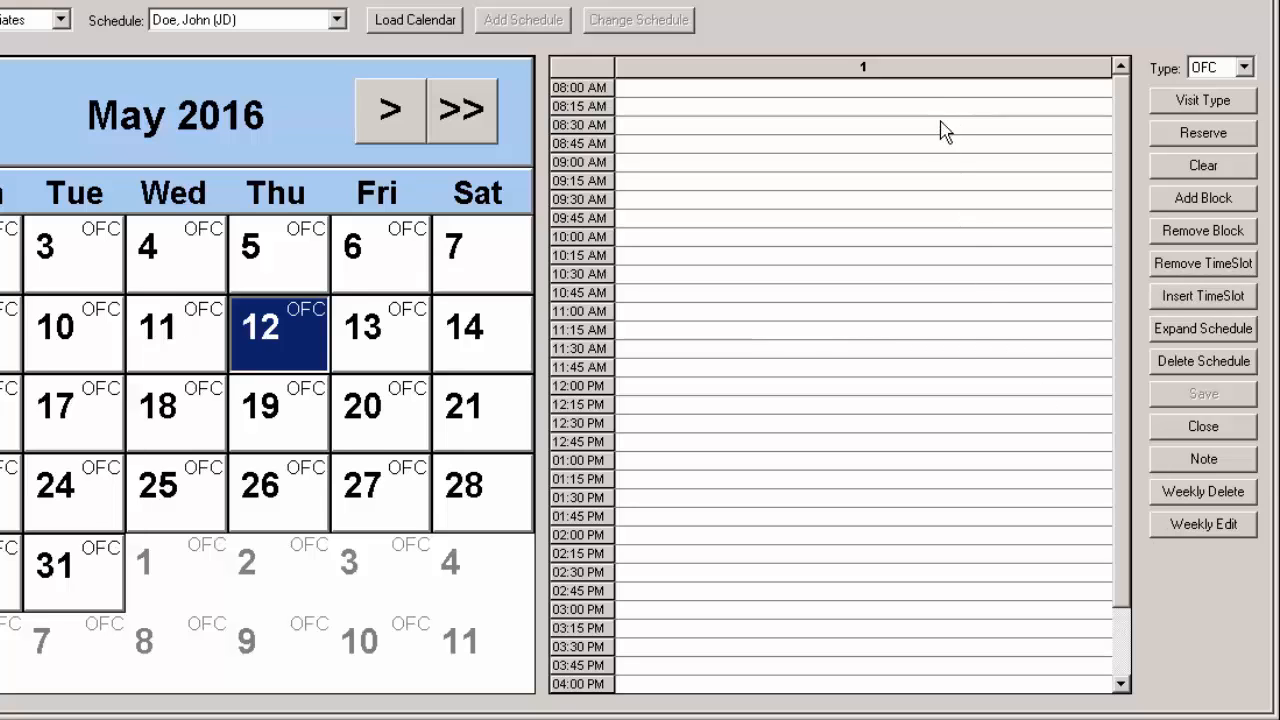
Step: Assign the Office visit type to the 8:00 AM through 9:45 AM time slots
left_click(930, 90)
left_click_drag(893, 128, 912, 226)
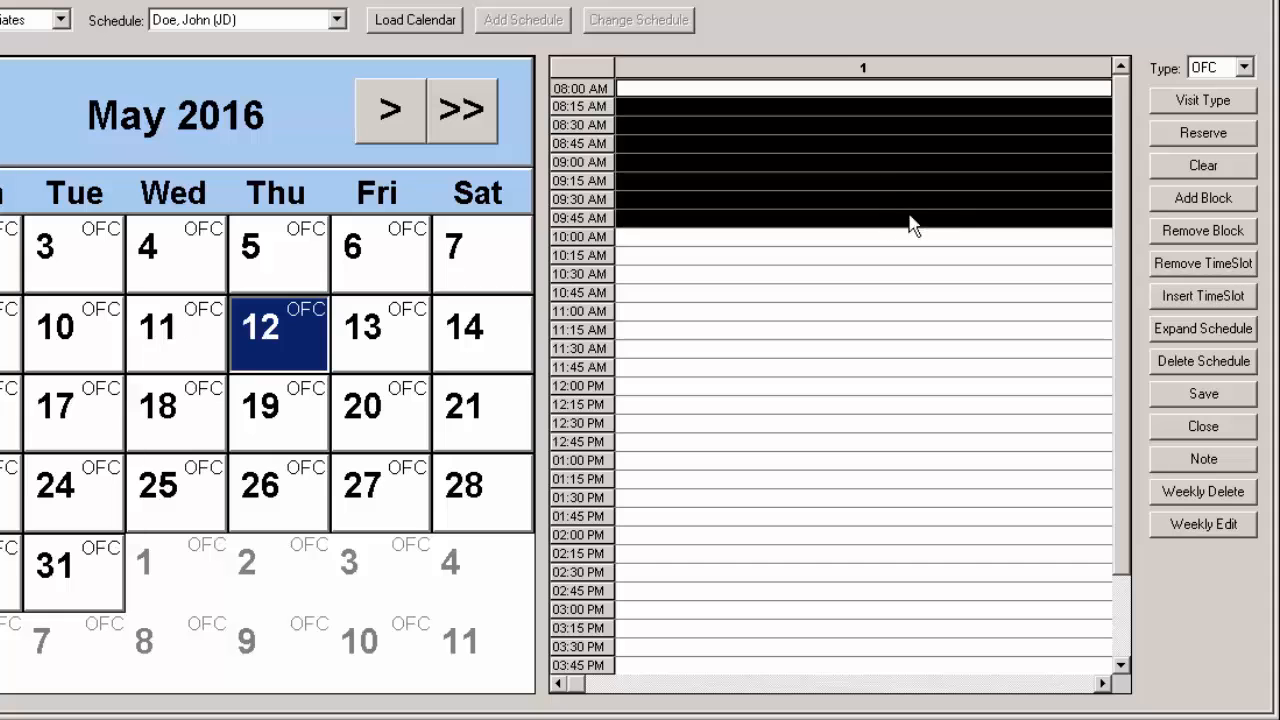
left_click(1185, 106)
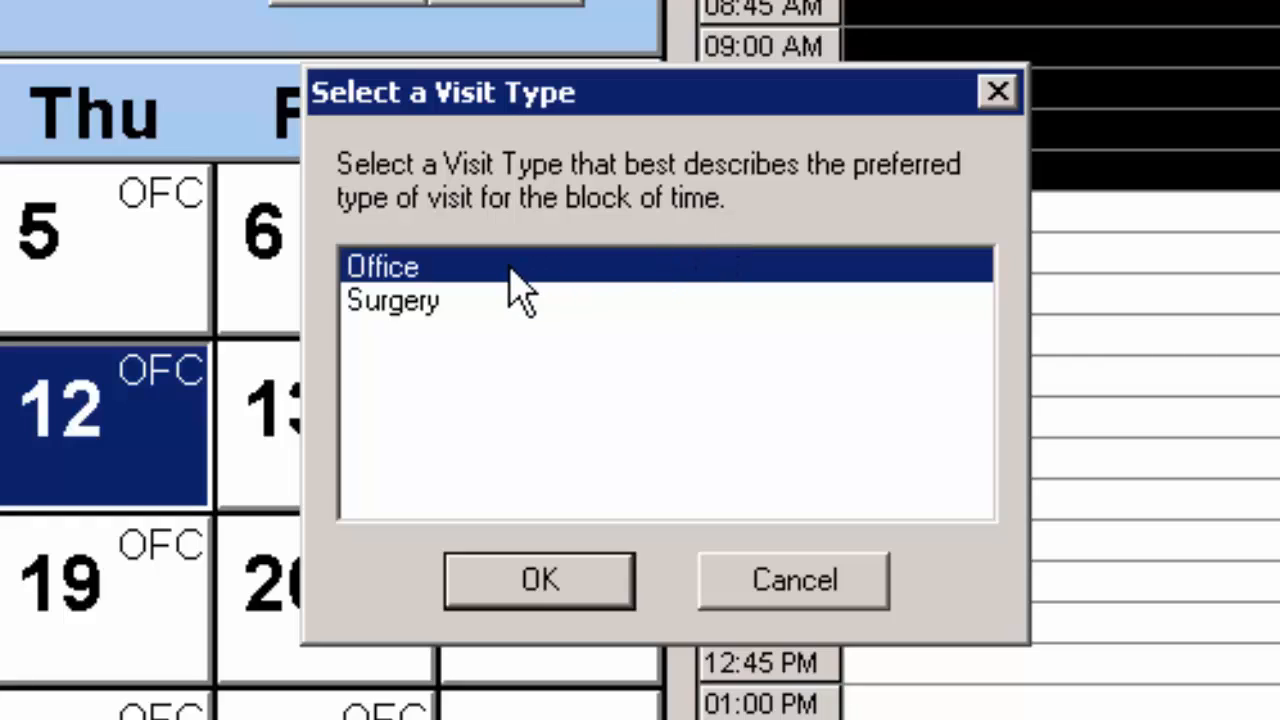
left_click(538, 582)
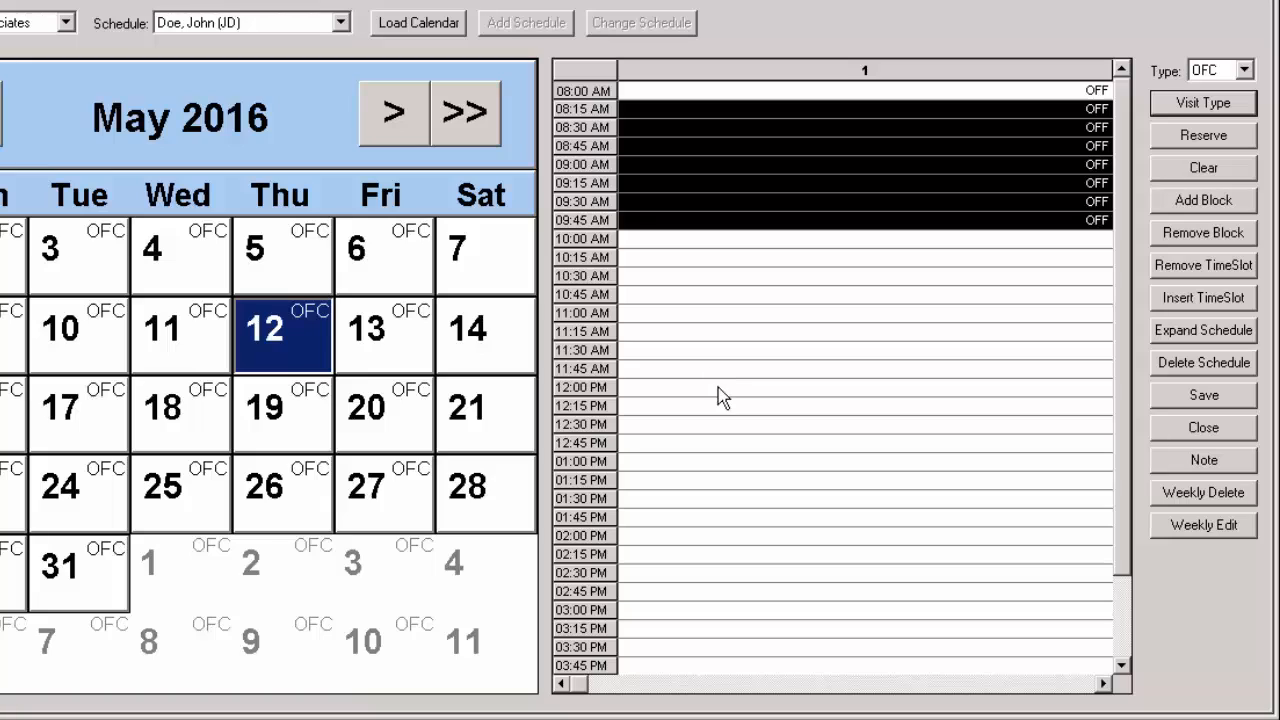
Step: Reserve the 12:00 PM through 12:45 PM time slots for Lunch
left_click_drag(719, 388, 714, 455)
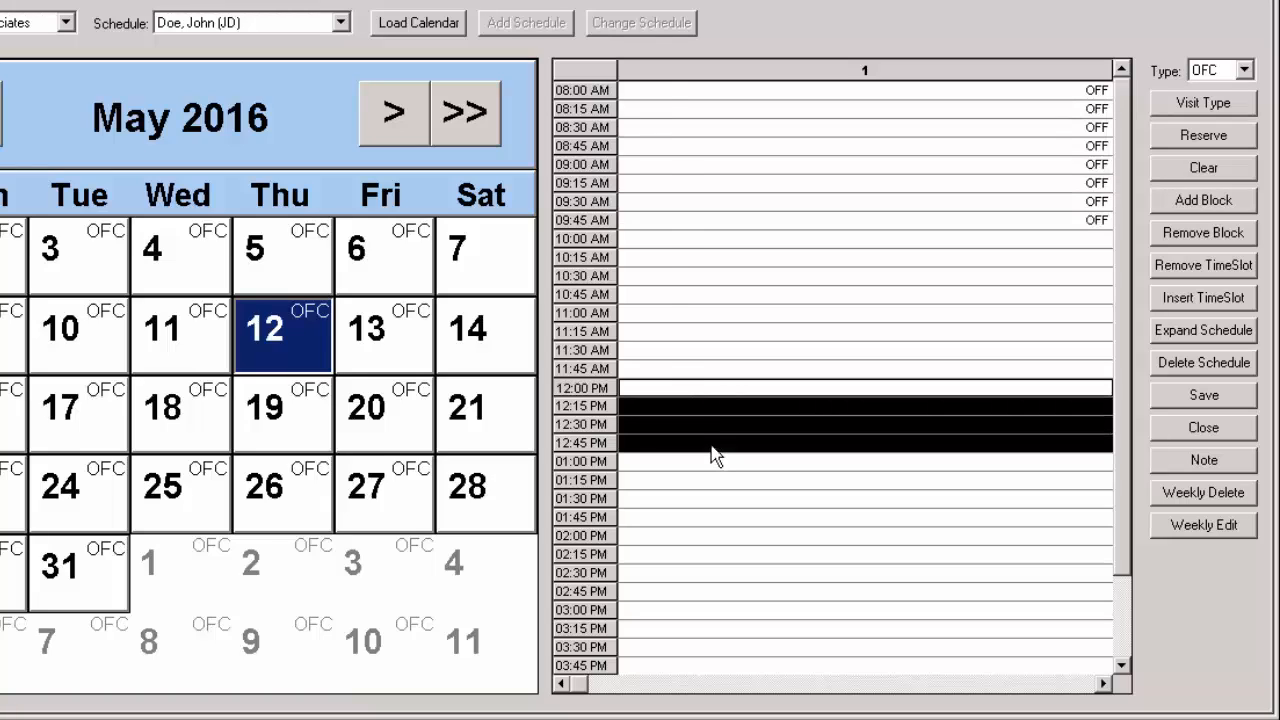
left_click(1197, 140)
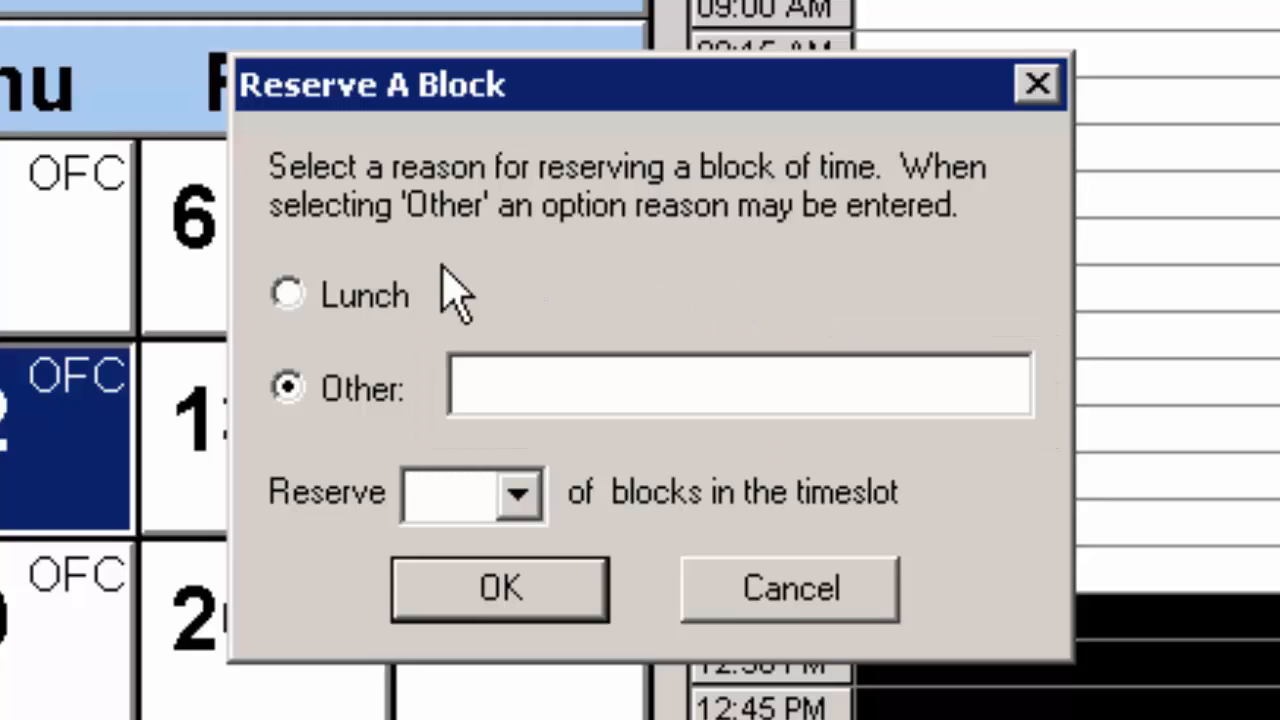
left_click(326, 280)
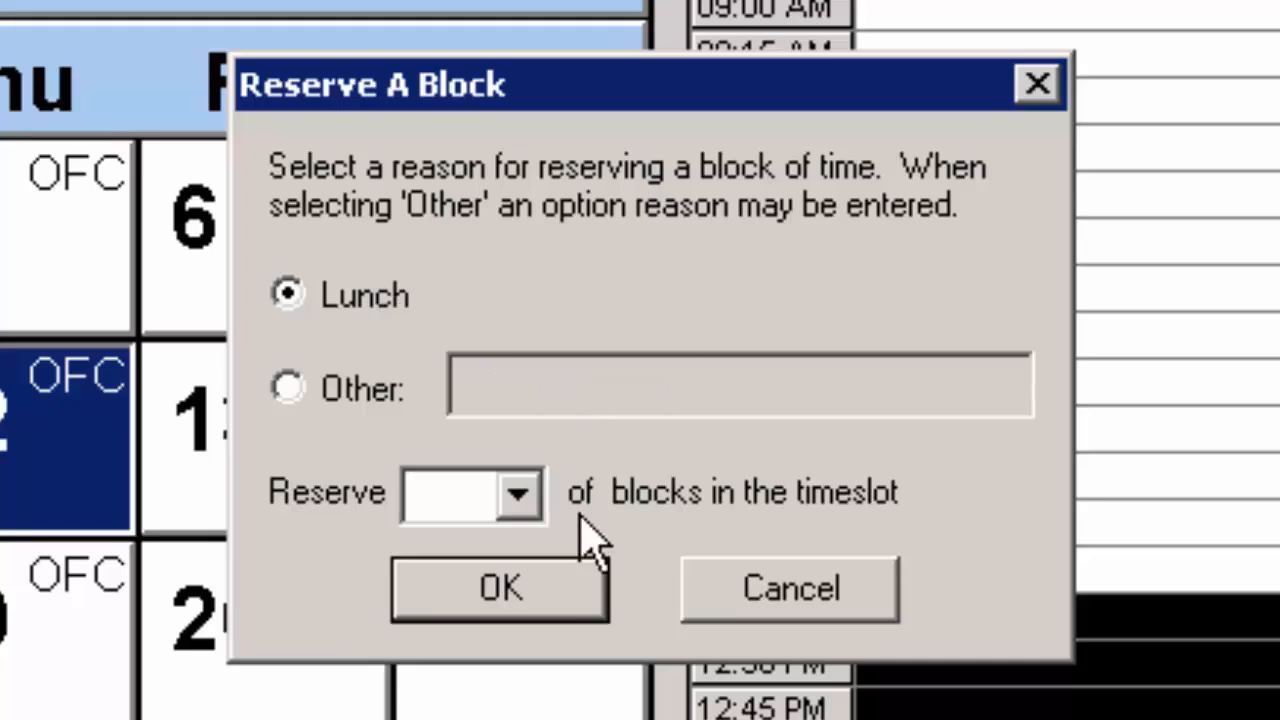
left_click(533, 578)
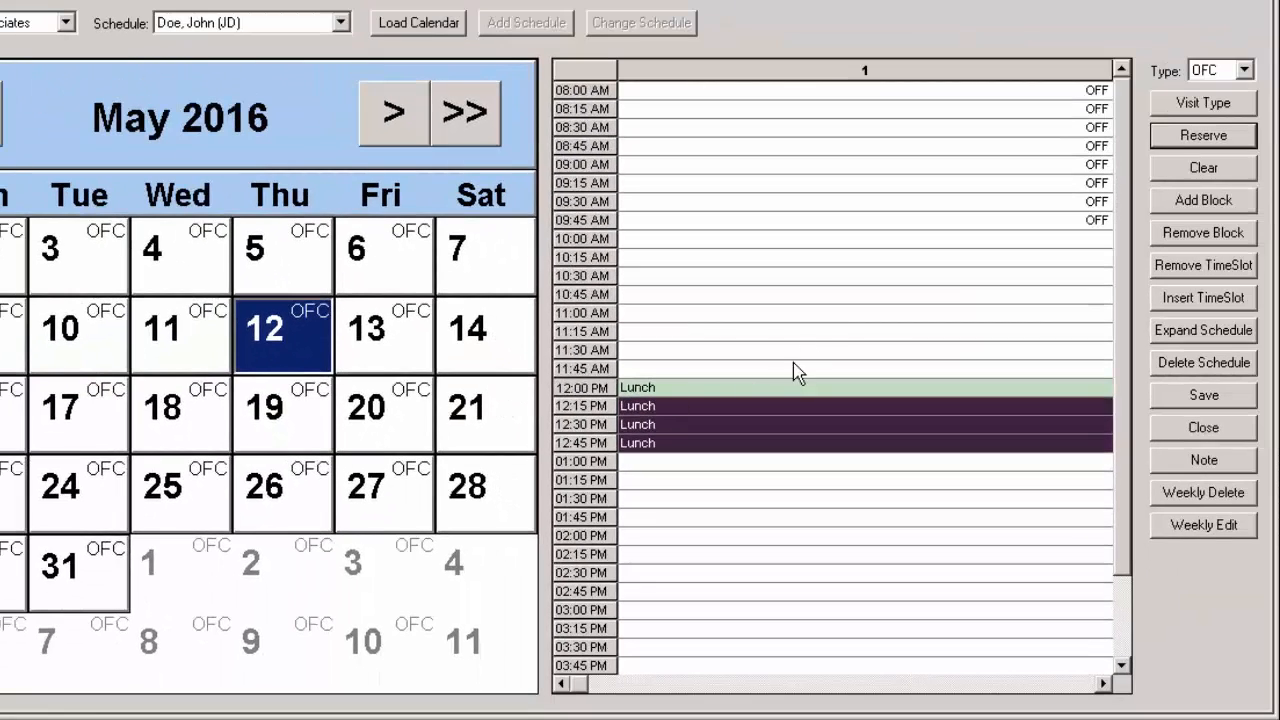
Step: Clear the visit type from the 8:00 AM through 9:45 AM time slots
left_click(851, 227)
left_click_drag(851, 201, 917, 111)
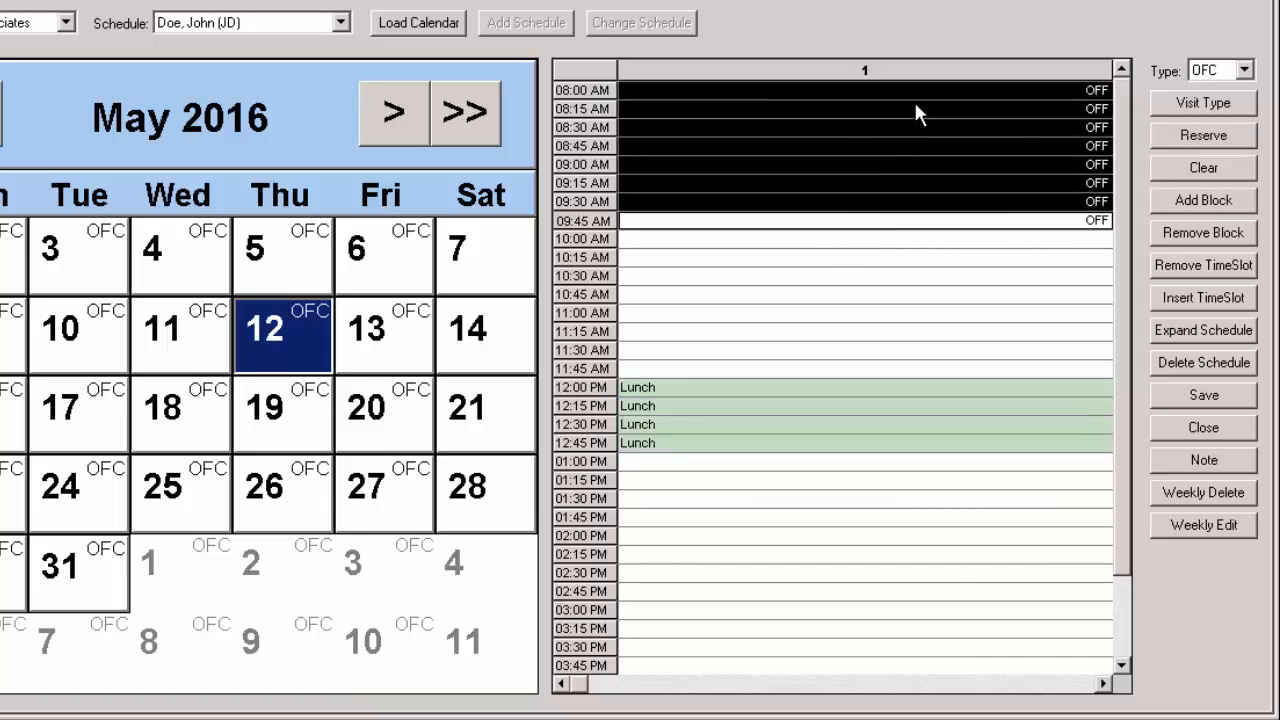
left_click(1162, 175)
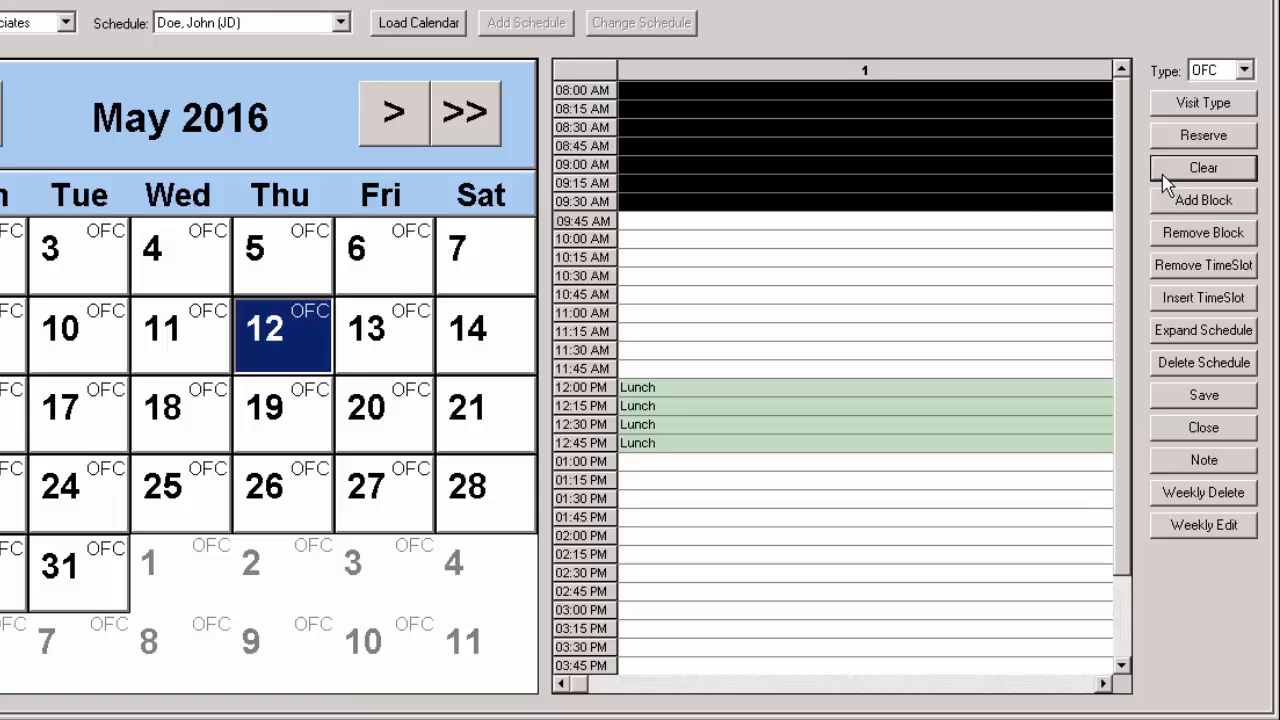
Step: Add a second block to the 9:45 AM through 11:30 AM time slots, and remove that block again
left_click_drag(930, 232, 923, 351)
left_click(1159, 210)
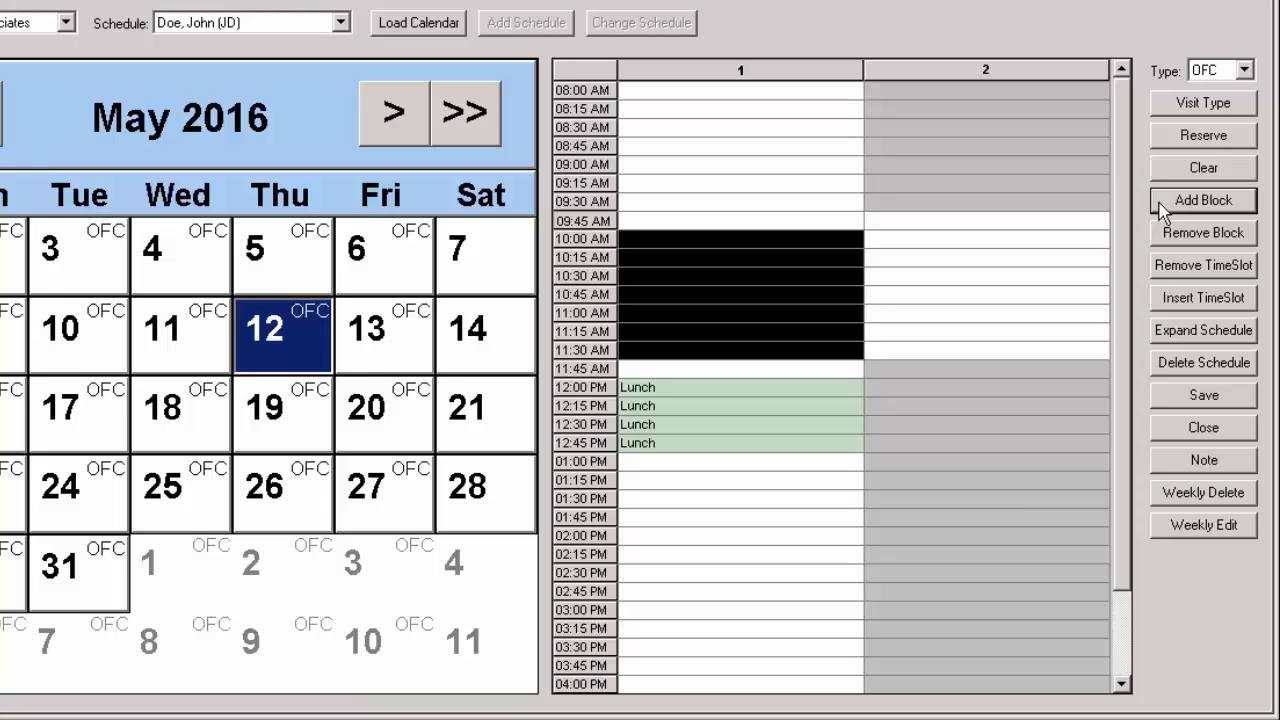
left_click_drag(1012, 230, 1001, 360)
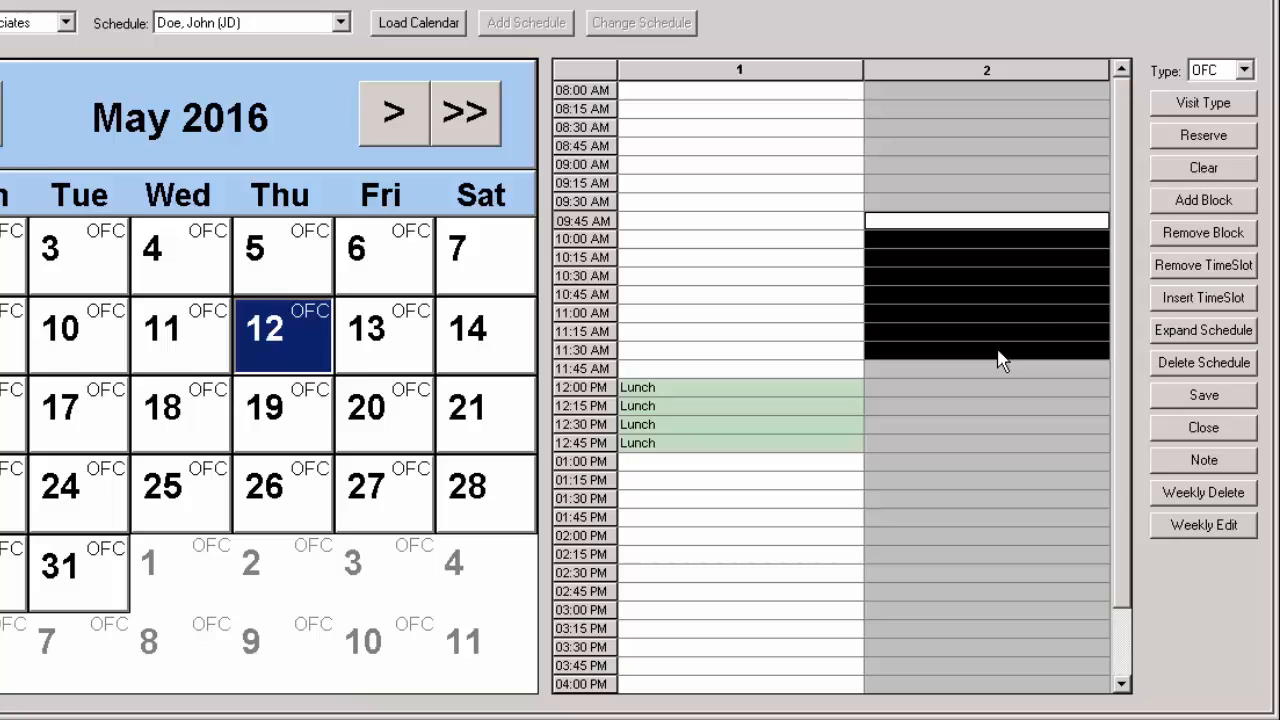
left_click(1172, 248)
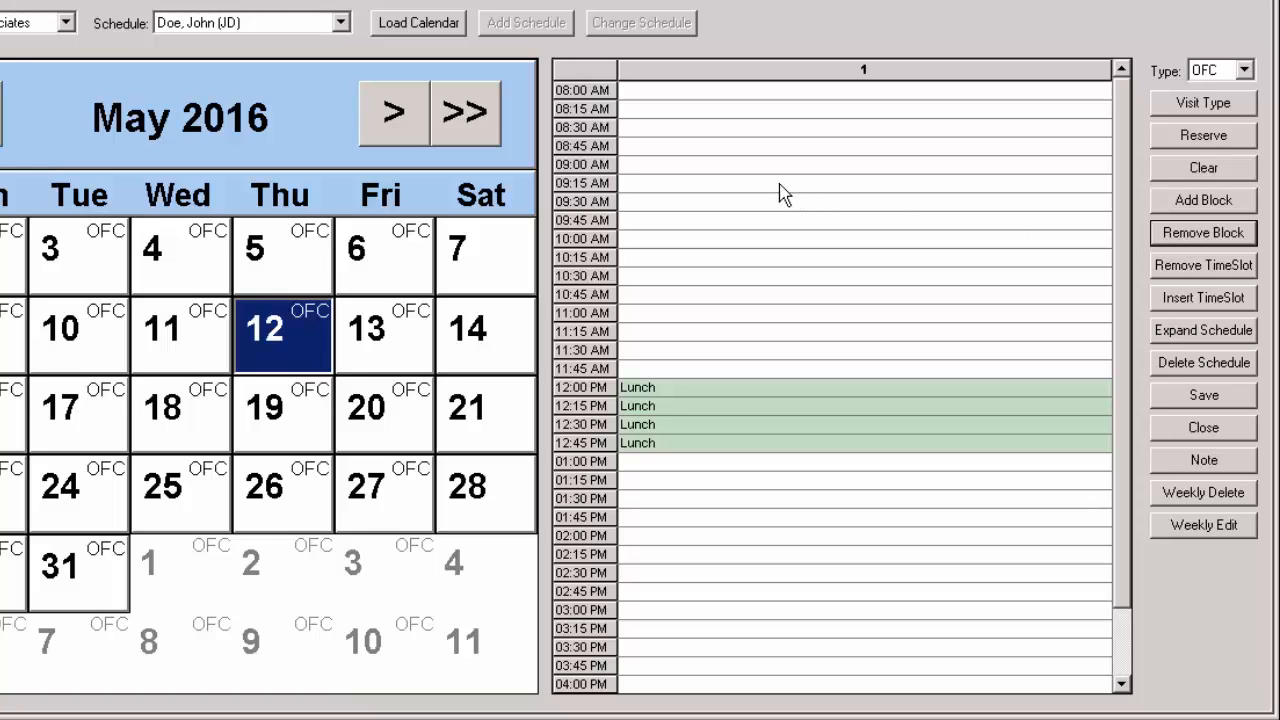
Step: Remove the 9:00 AM time slot and reinsert it with an interval of 15 and 1 block
left_click(740, 166)
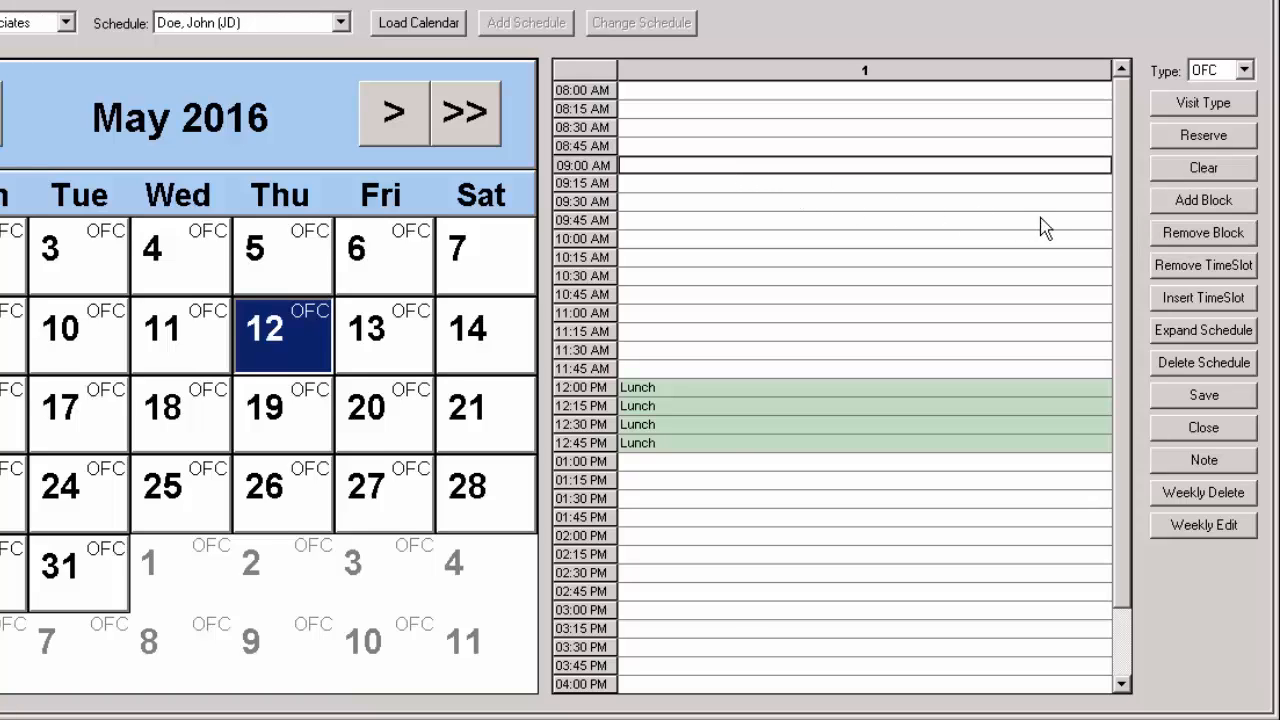
left_click(1180, 276)
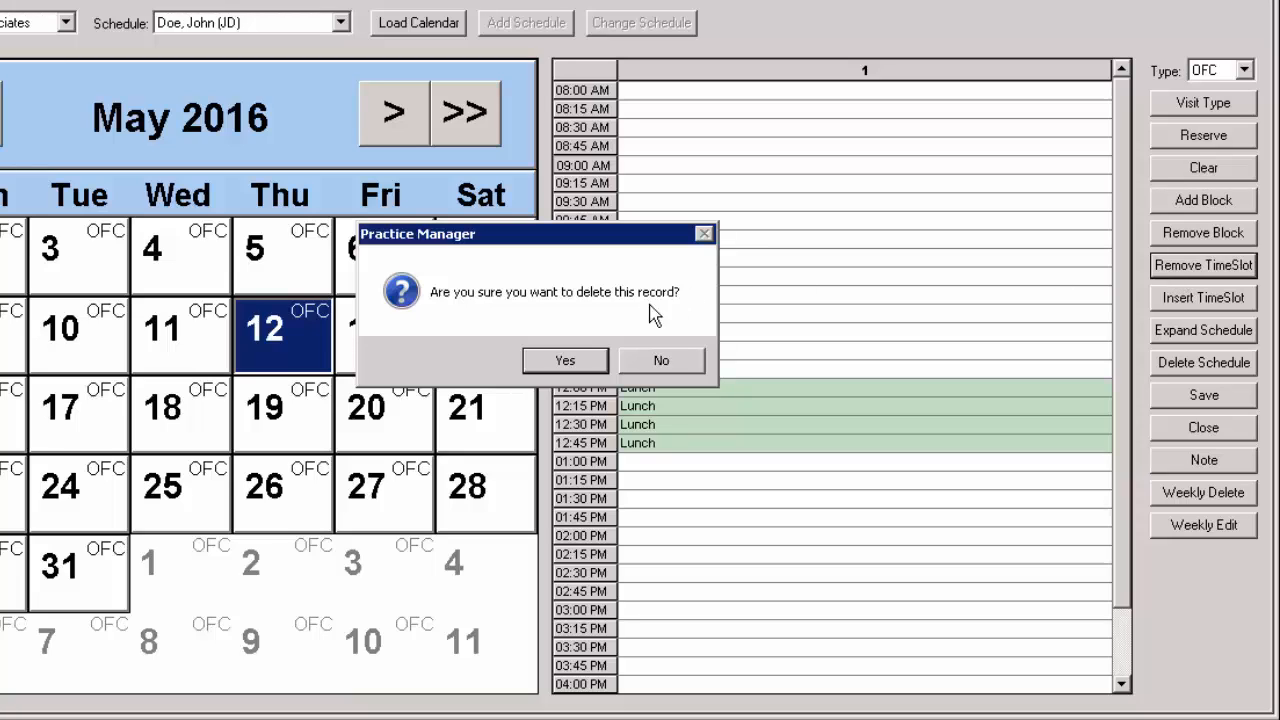
left_click(563, 361)
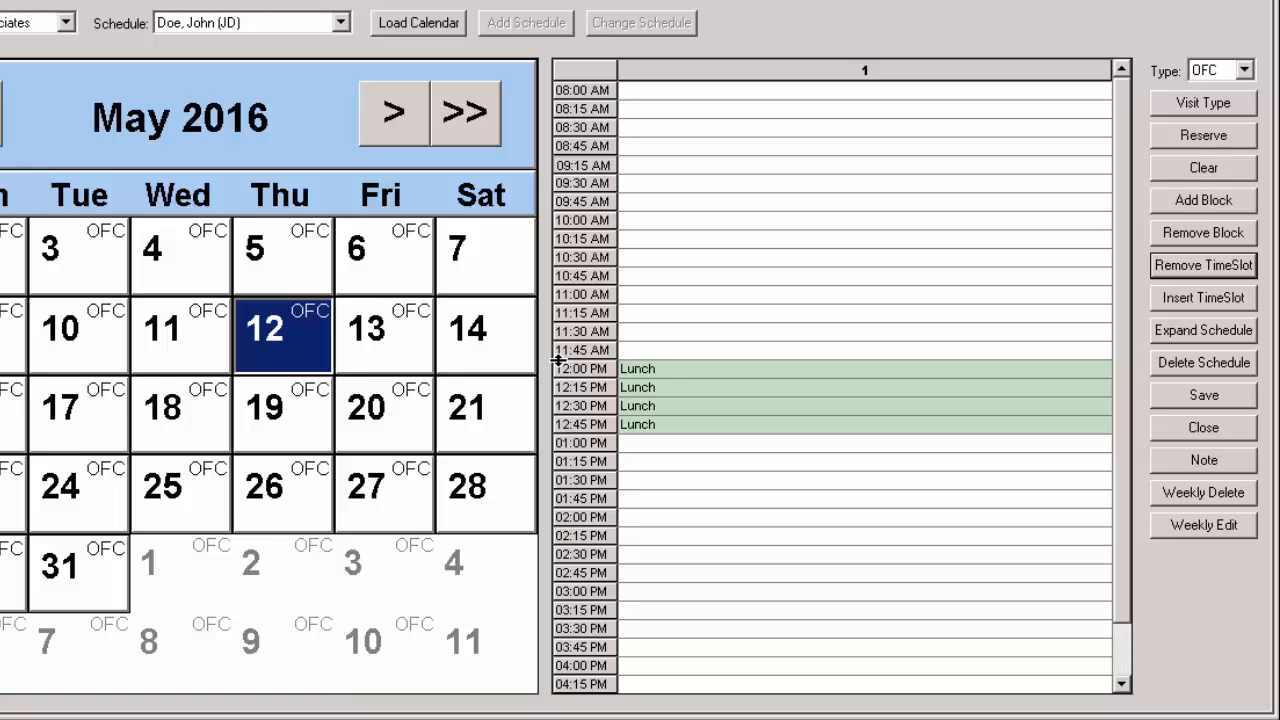
left_click(1222, 299)
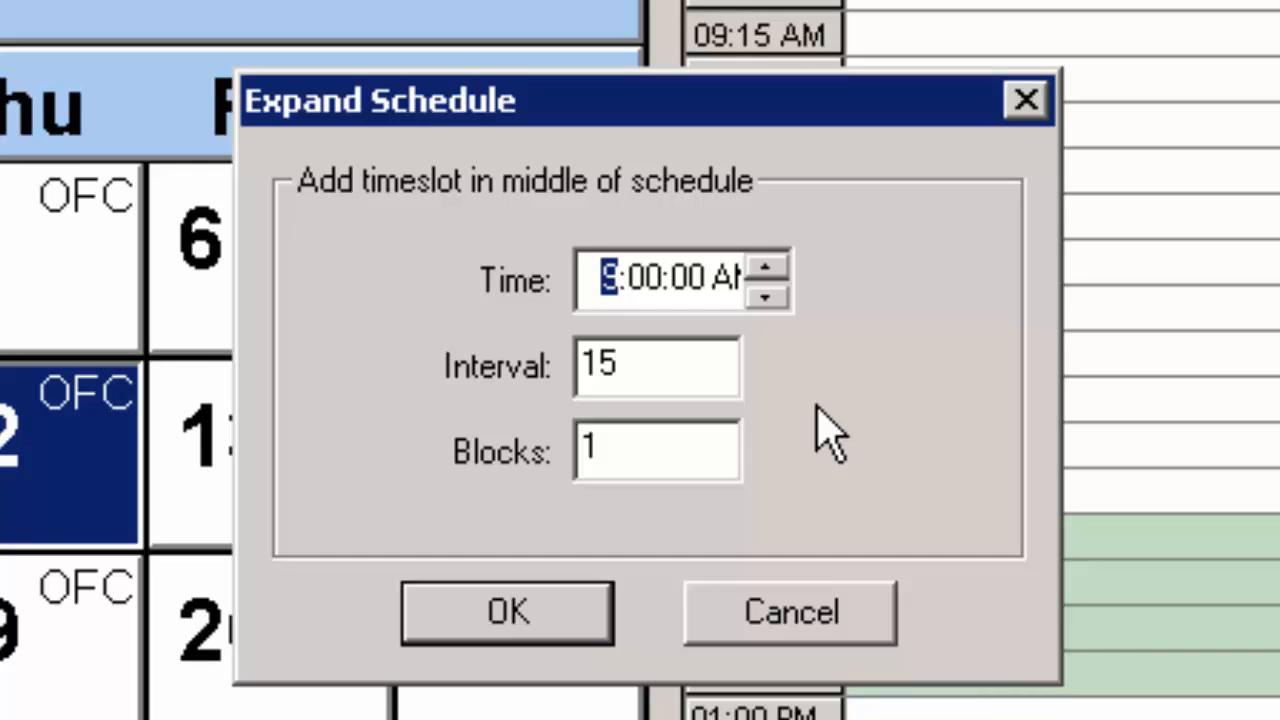
left_click(523, 632)
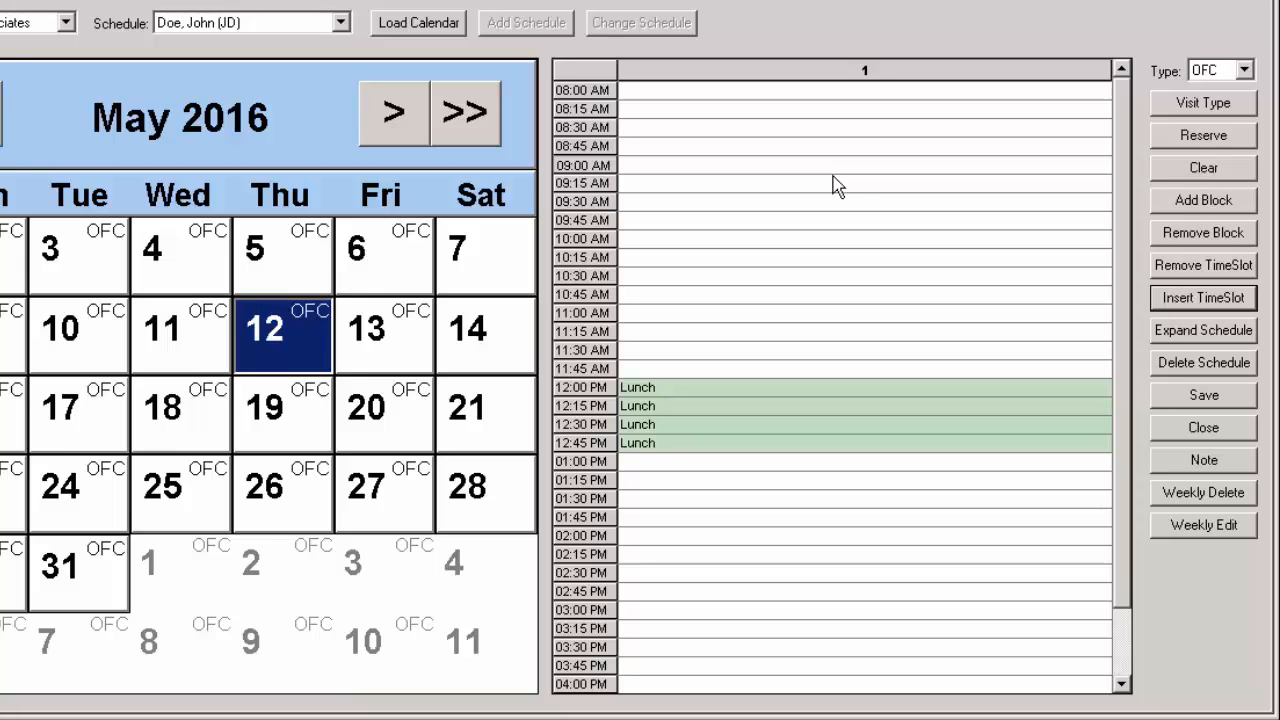
Step: Expand the day's schedule to start at 7:00 AM and end at 6:00 PM, and save it
left_click(1176, 335)
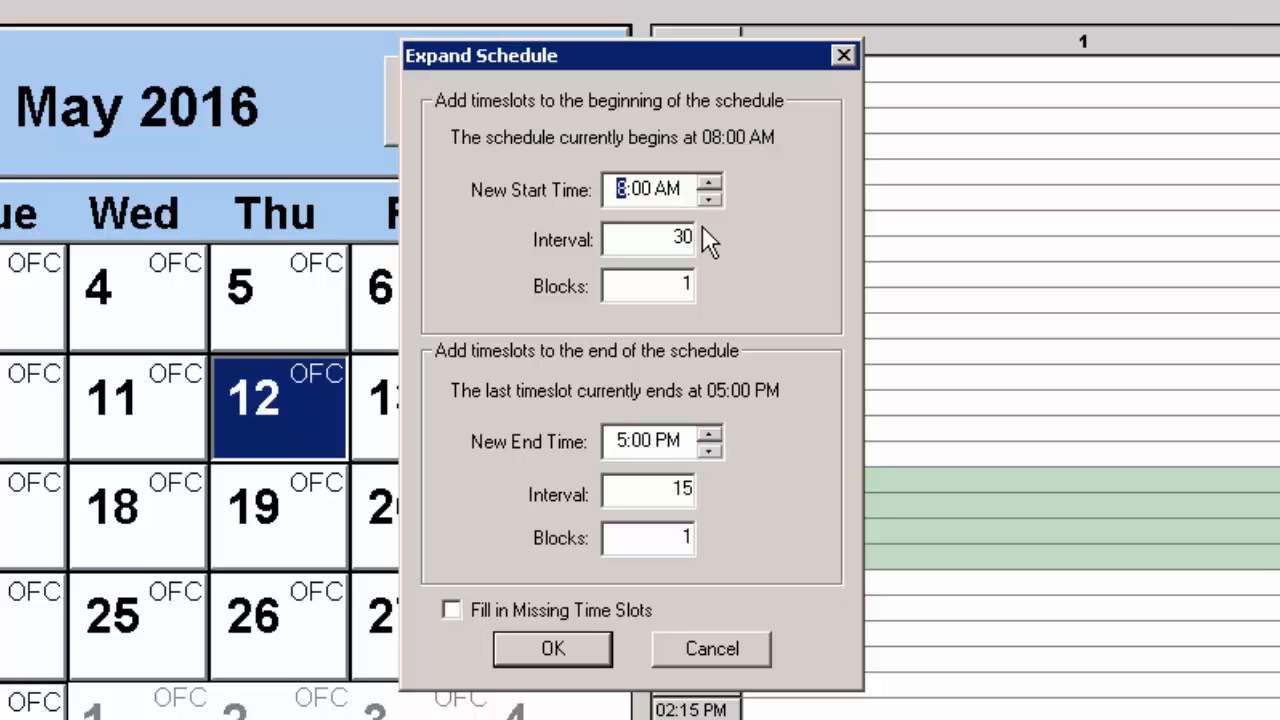
type("7")
left_click(632, 444)
type("6")
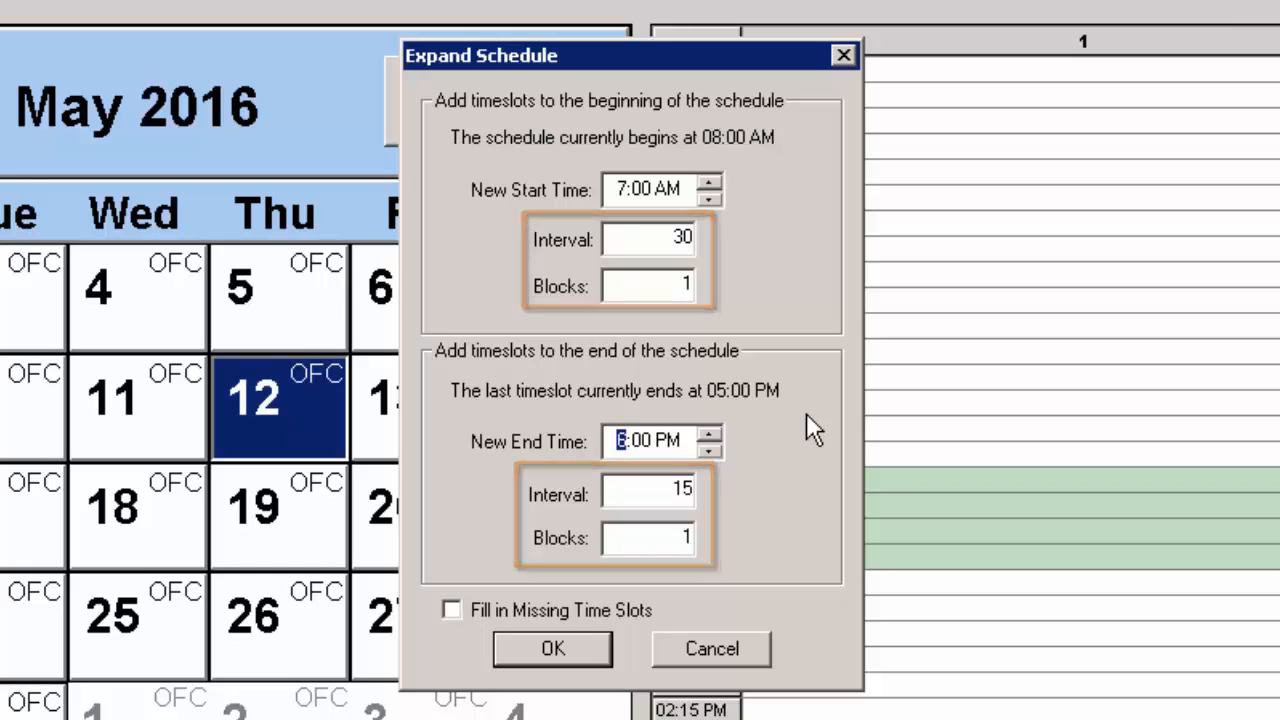
left_click(569, 650)
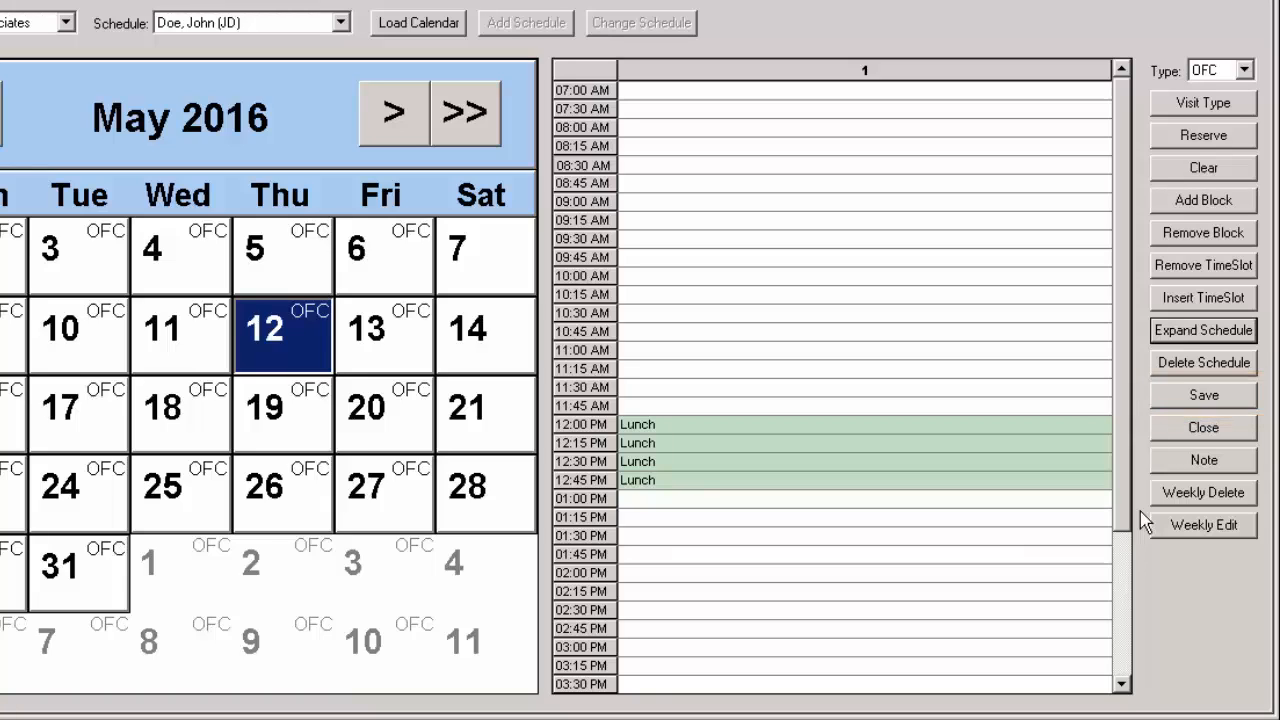
left_click(1190, 402)
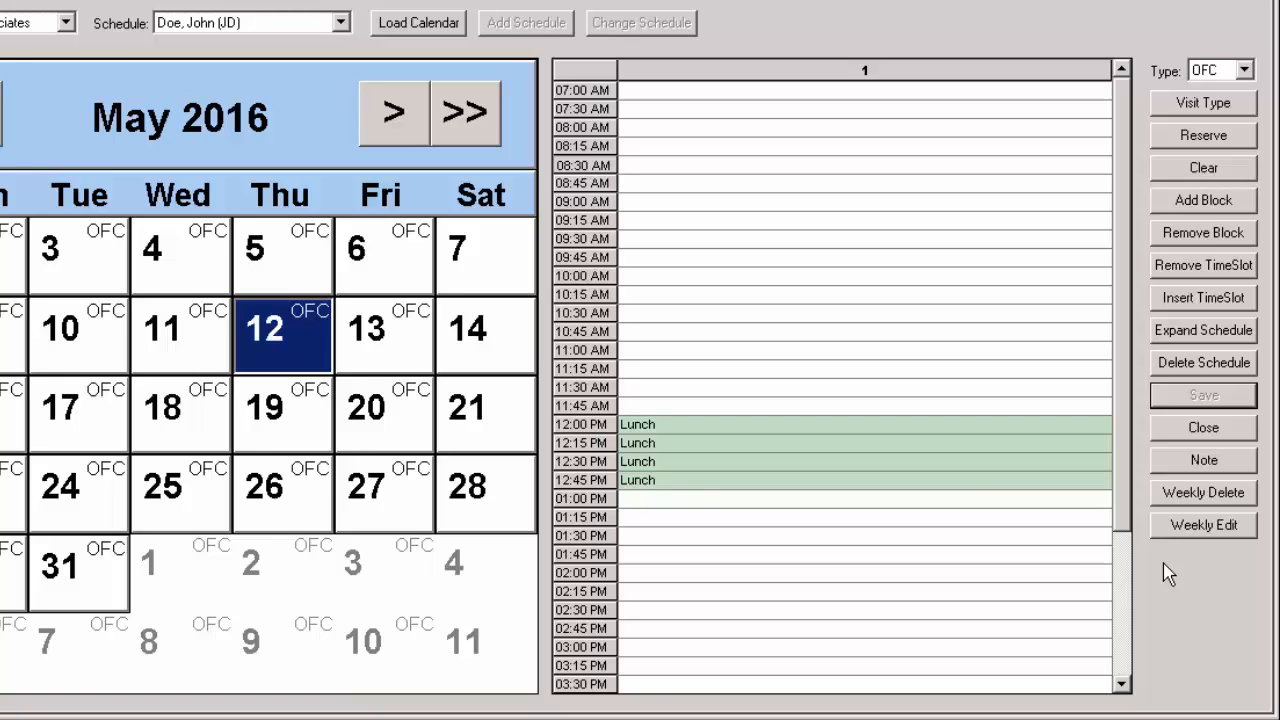
Step: Copy the May 12 schedule to the matching weekdays from 05/16/16 to 05/31/16 with Weekly Edit, and close schedule editing
left_click(1168, 526)
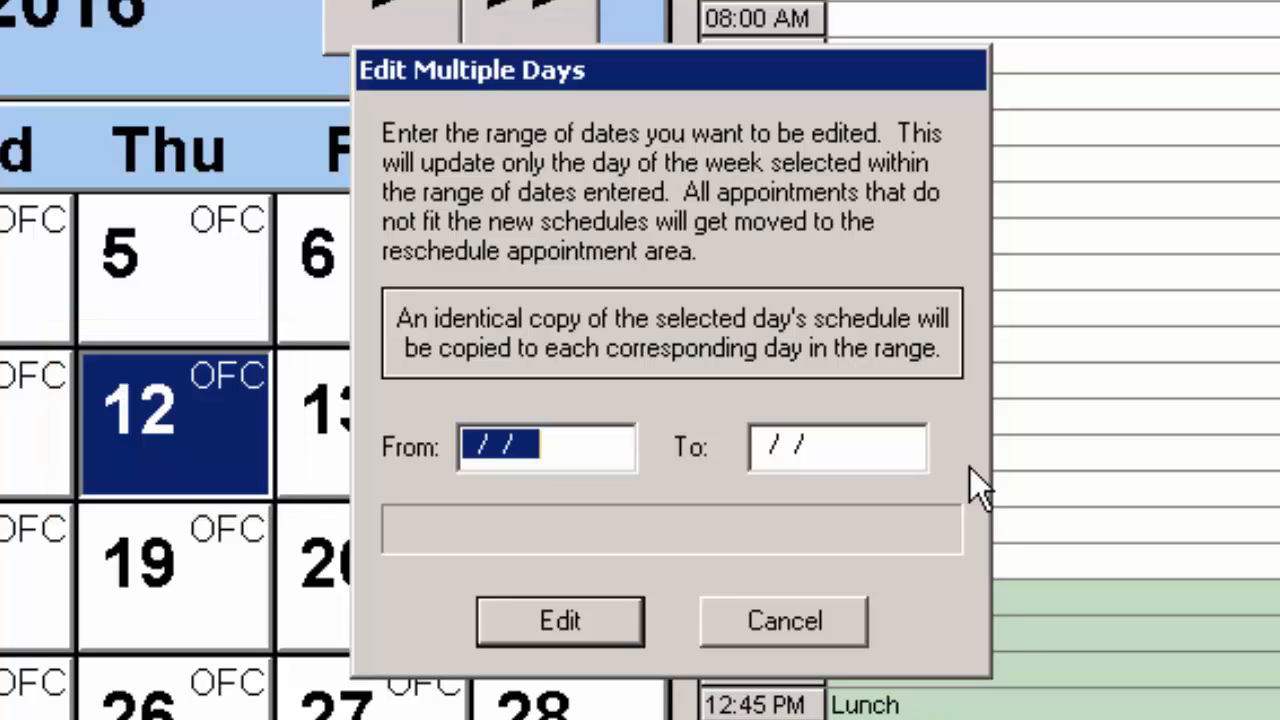
type("051616")
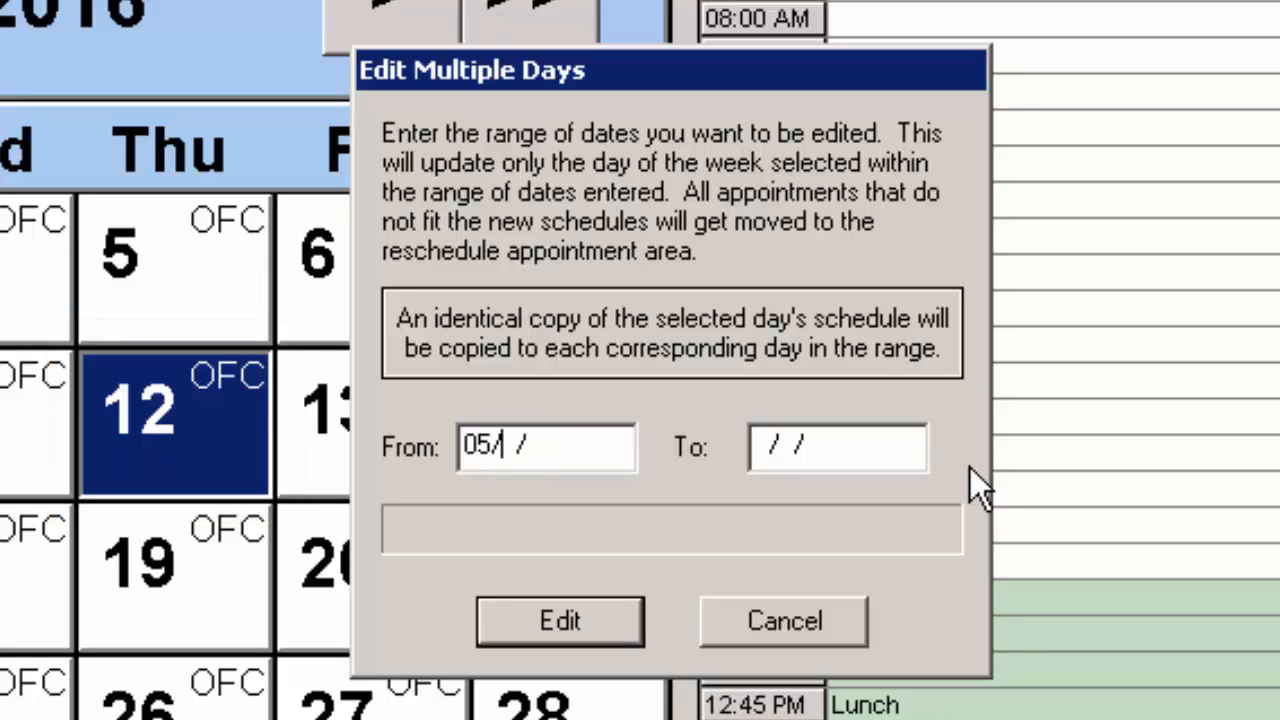
key("Tab")
type("053116")
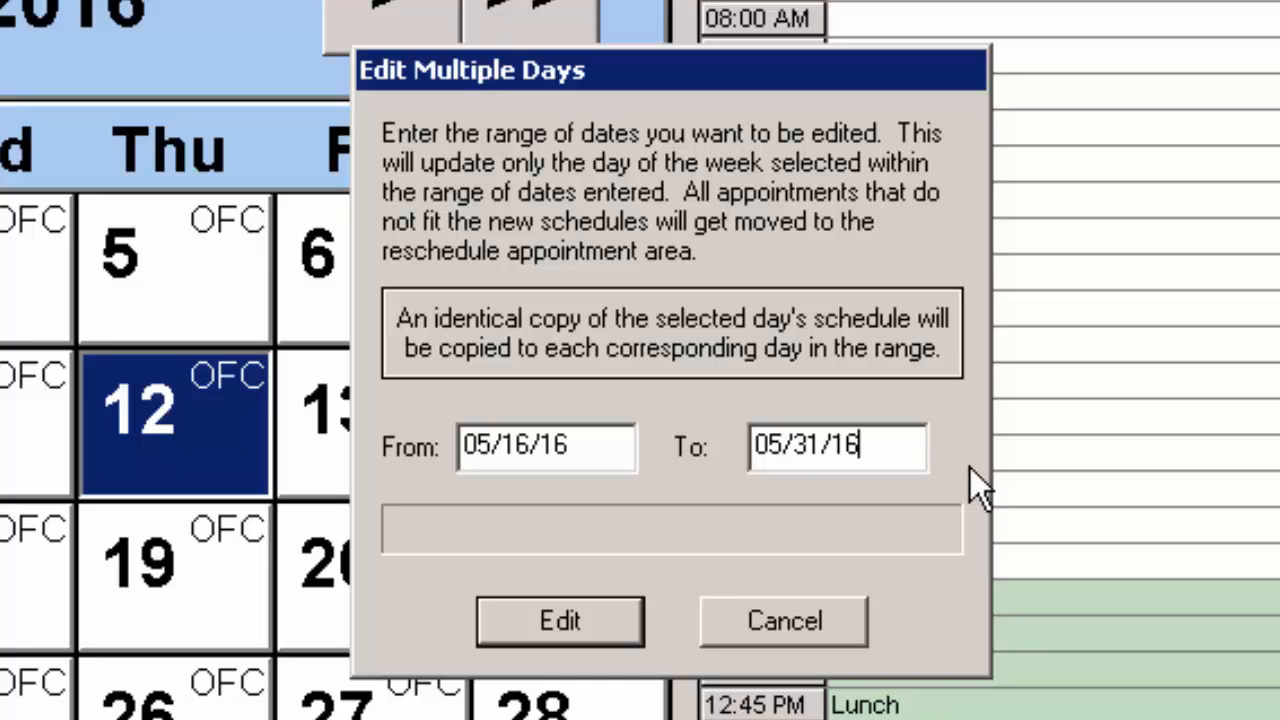
left_click(597, 623)
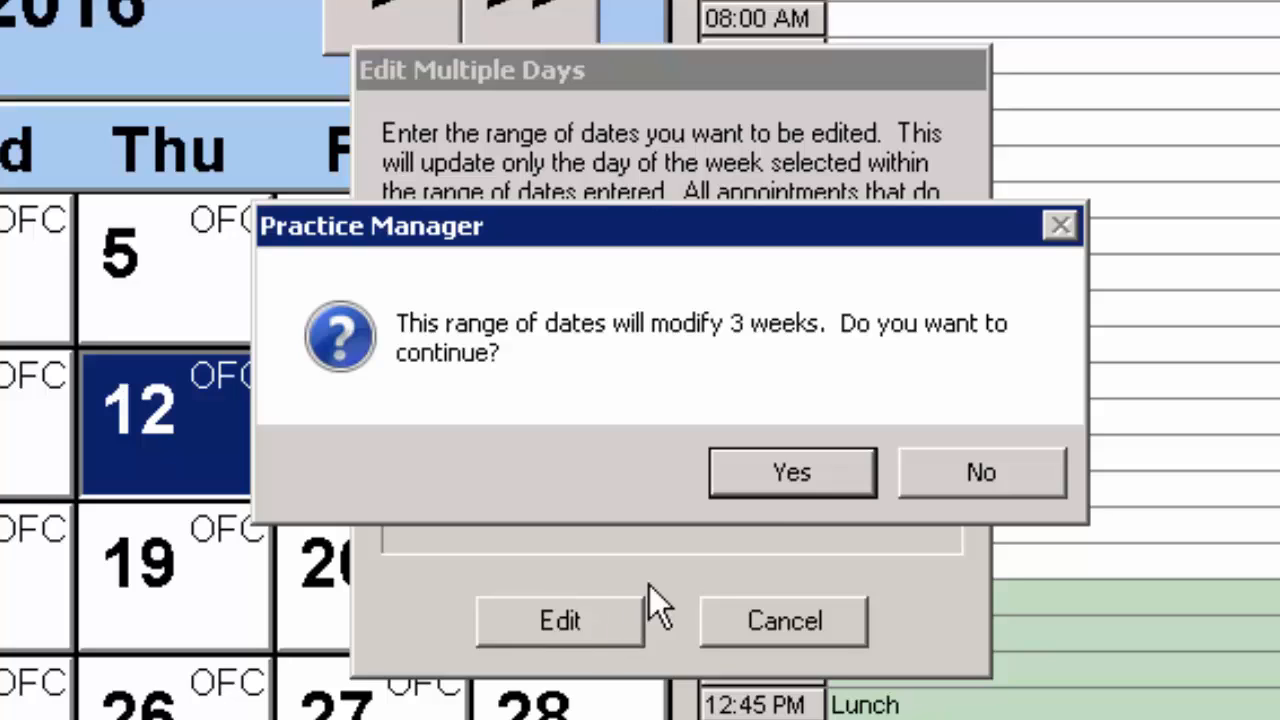
left_click(810, 479)
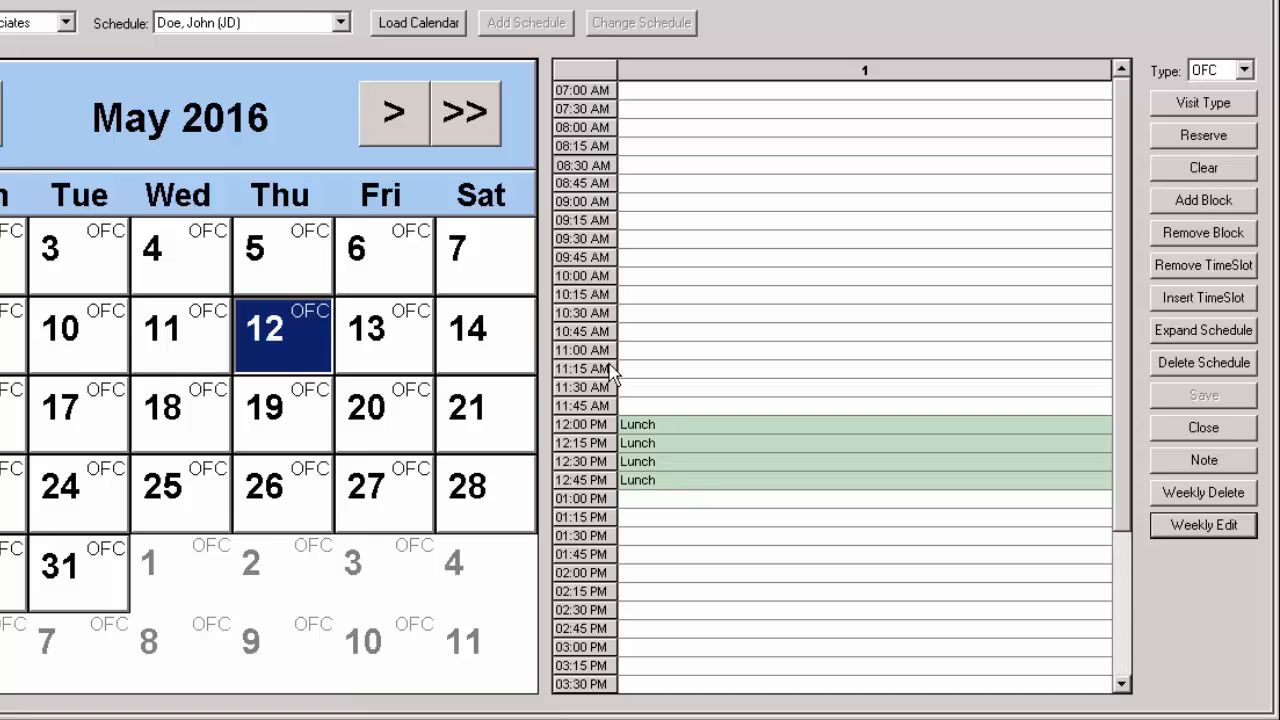
left_click(1178, 434)
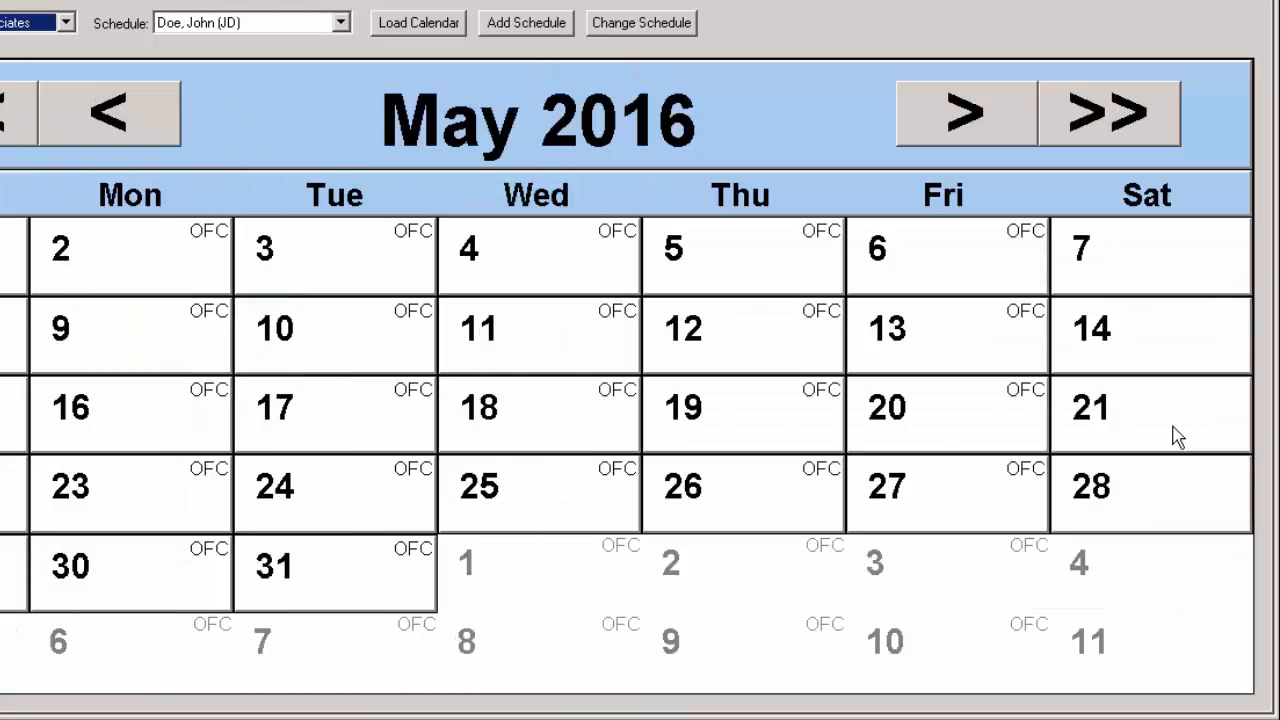